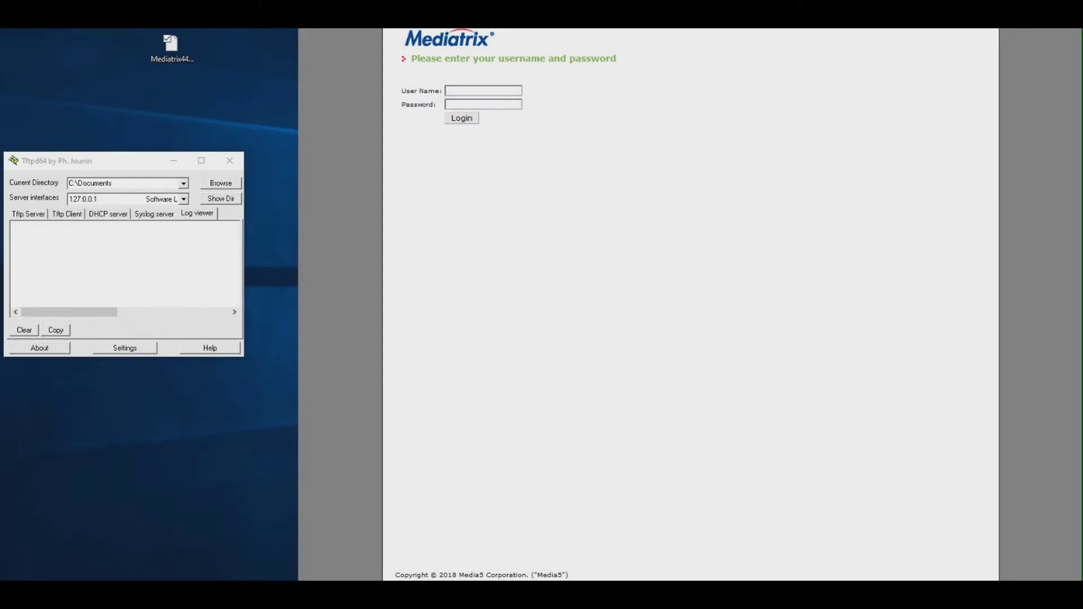
# Sign in with the administrator user name and password to reach System Information.
pyautogui.click(171, 44)
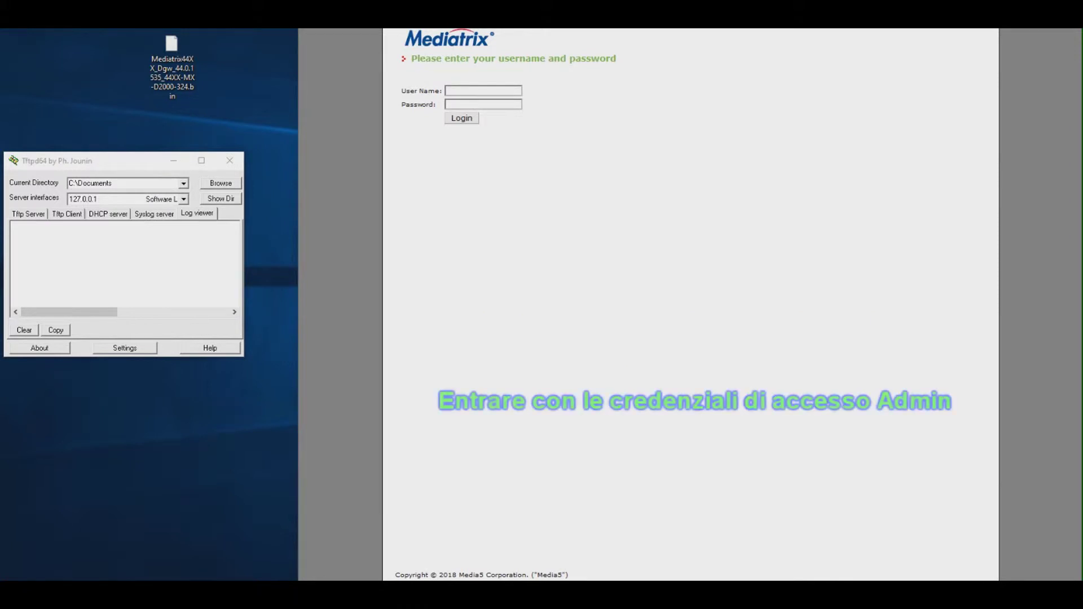
pyautogui.click(483, 91)
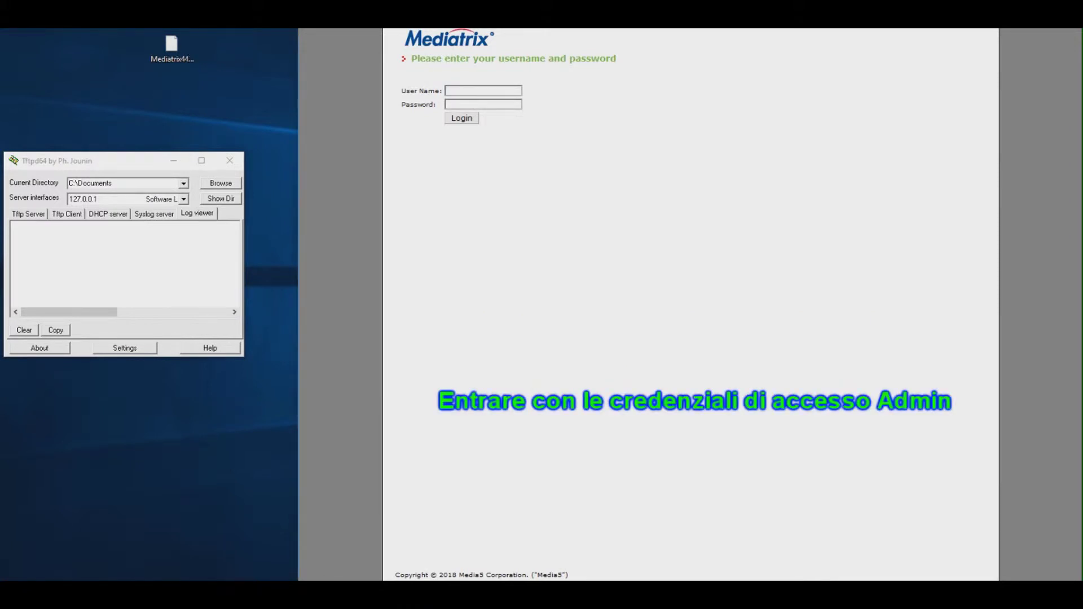
pyautogui.write('admin')
pyautogui.press('Tab')
pyautogui.write('administrat')
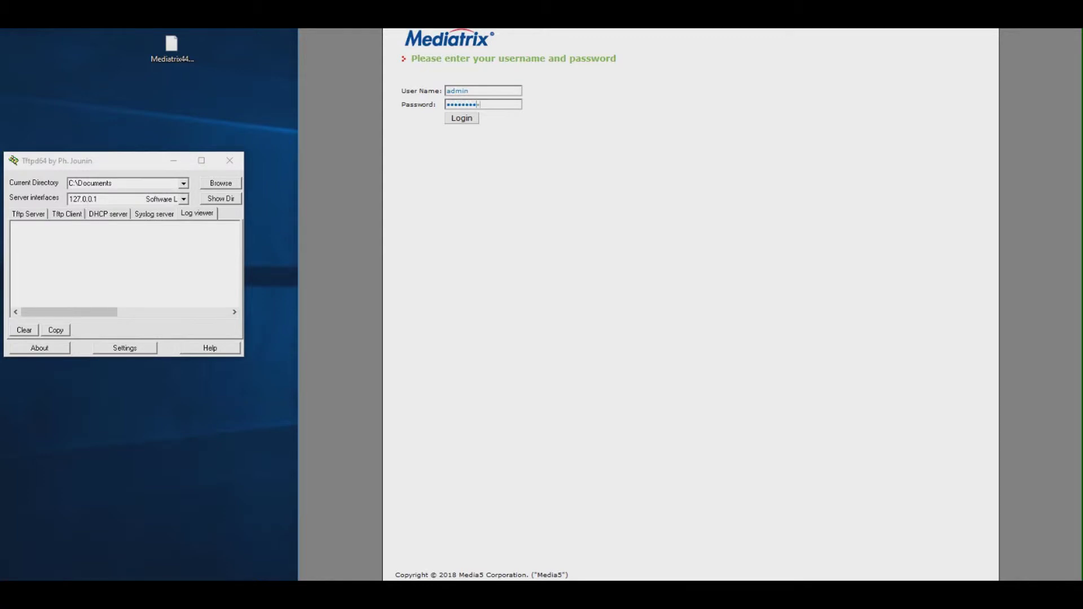
pyautogui.press('Return')
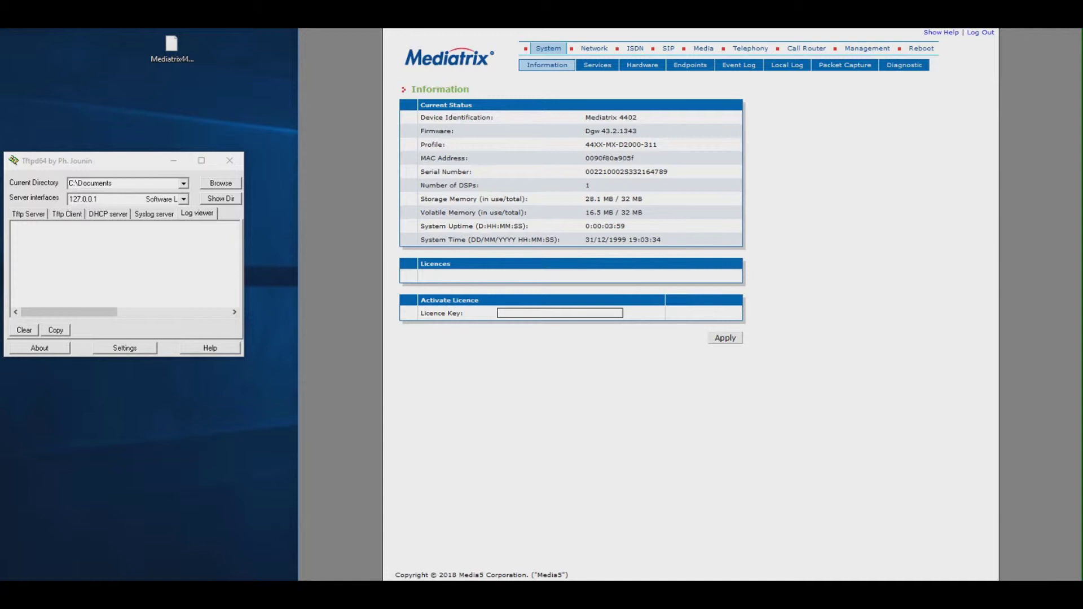
# Highlight the current firmware Dgw 43.2.1343, then go to the Management section.
pyautogui.moveTo(638, 131); pyautogui.dragTo(584, 131)
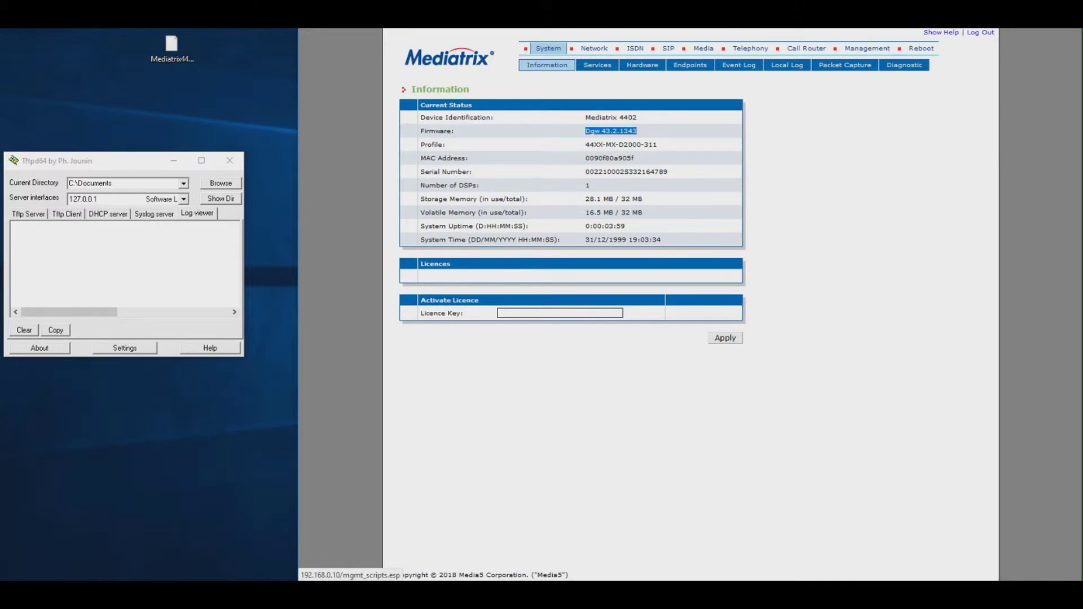
pyautogui.click(867, 48)
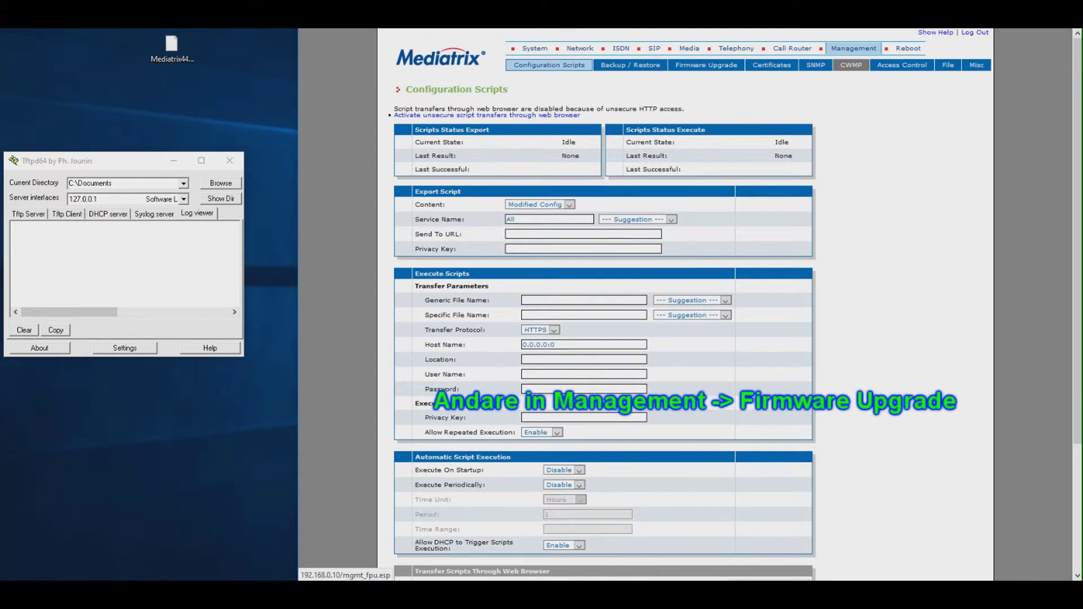
# Open Firmware Upgrade, review the Single File and Multiple Files options, and select Mfp Url.
pyautogui.click(706, 65)
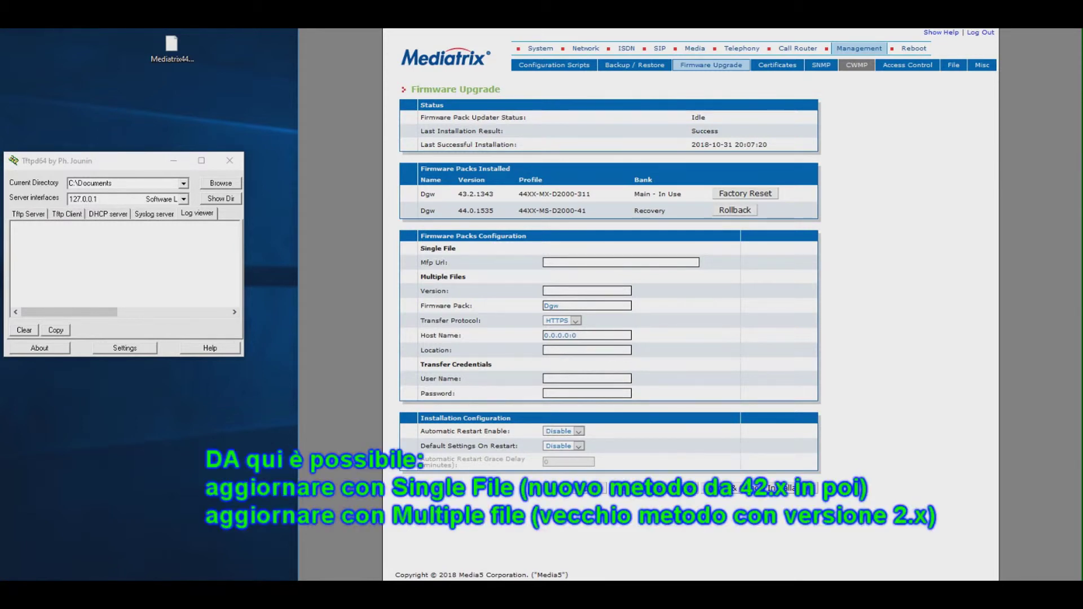
pyautogui.moveTo(420, 248); pyautogui.dragTo(455, 248)
pyautogui.moveTo(420, 276); pyautogui.dragTo(467, 276)
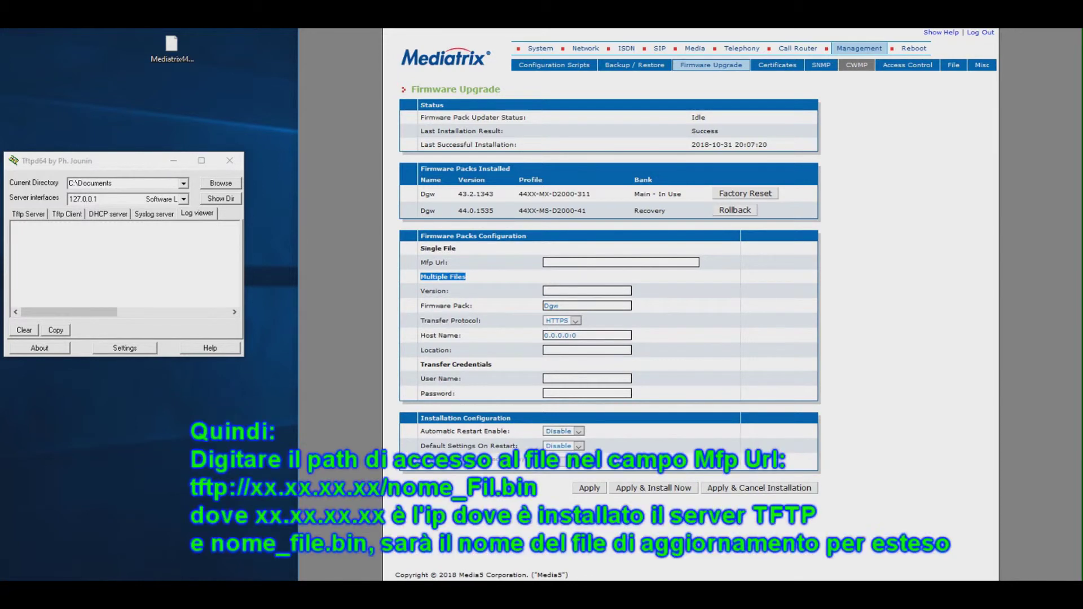
pyautogui.click(621, 263)
# Set Mfp Url to tftp://192.168.0.60/44XX_Dgw_44.0.1535_44XX-MX-D2000-324.bin, copying the name from the desktop file.
pyautogui.write('tftp://')
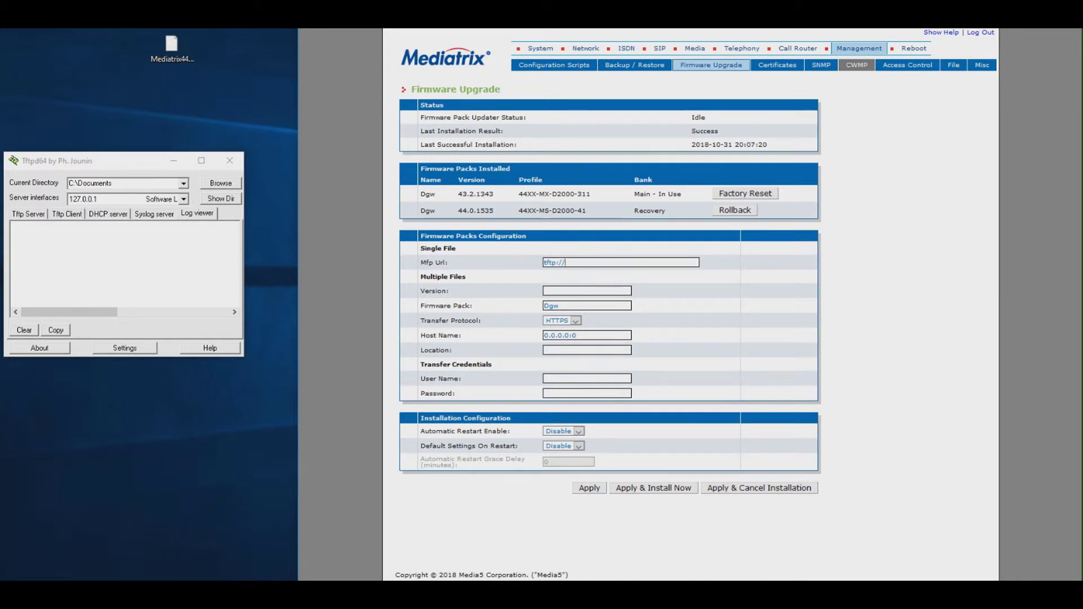
pyautogui.write('192.168.0.60/')
pyautogui.hotkey('ctrl', 'v')
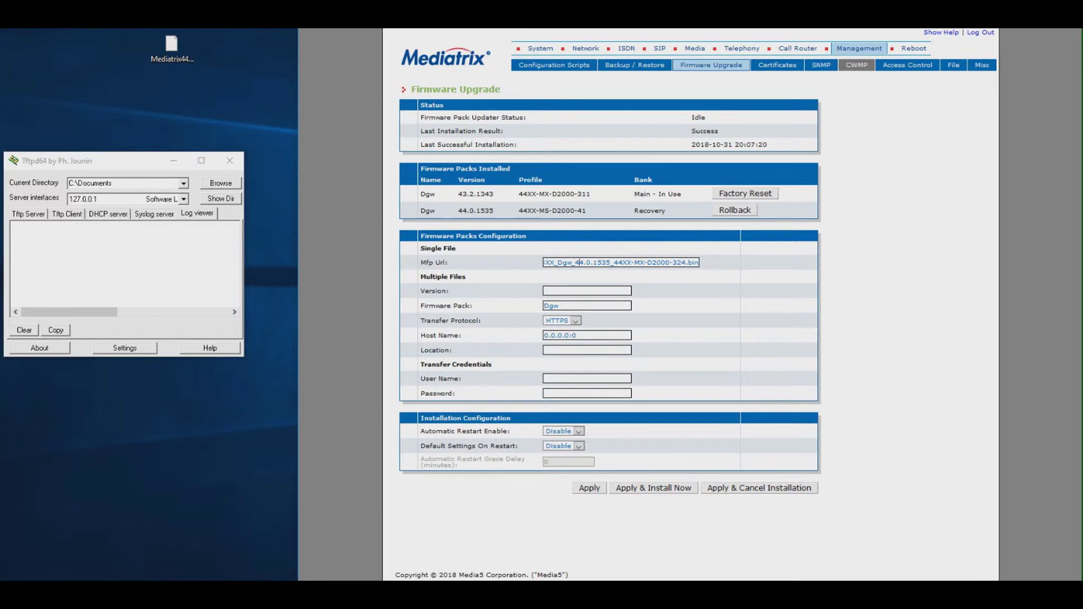
pyautogui.click(172, 45)
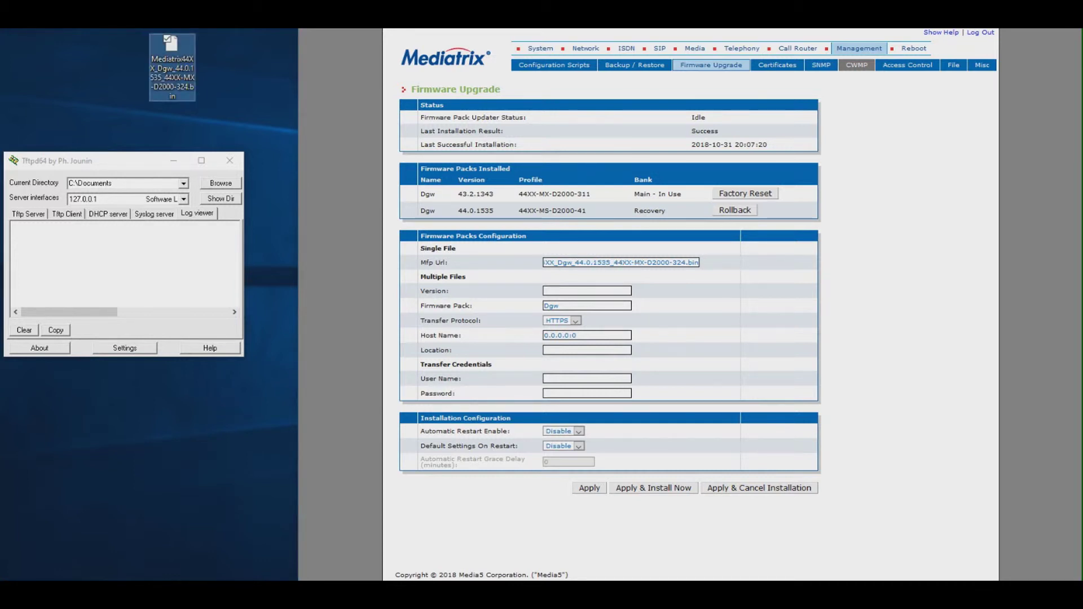
pyautogui.press('F2')
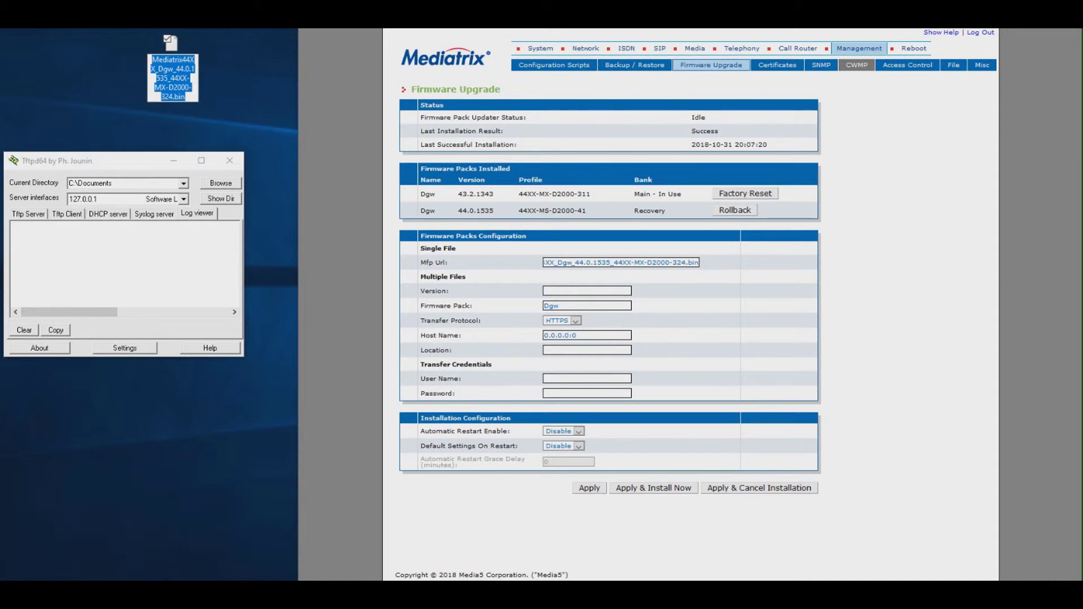
pyautogui.hotkey('shift', 'F10')
pyautogui.press('Down')
pyautogui.press('Down')
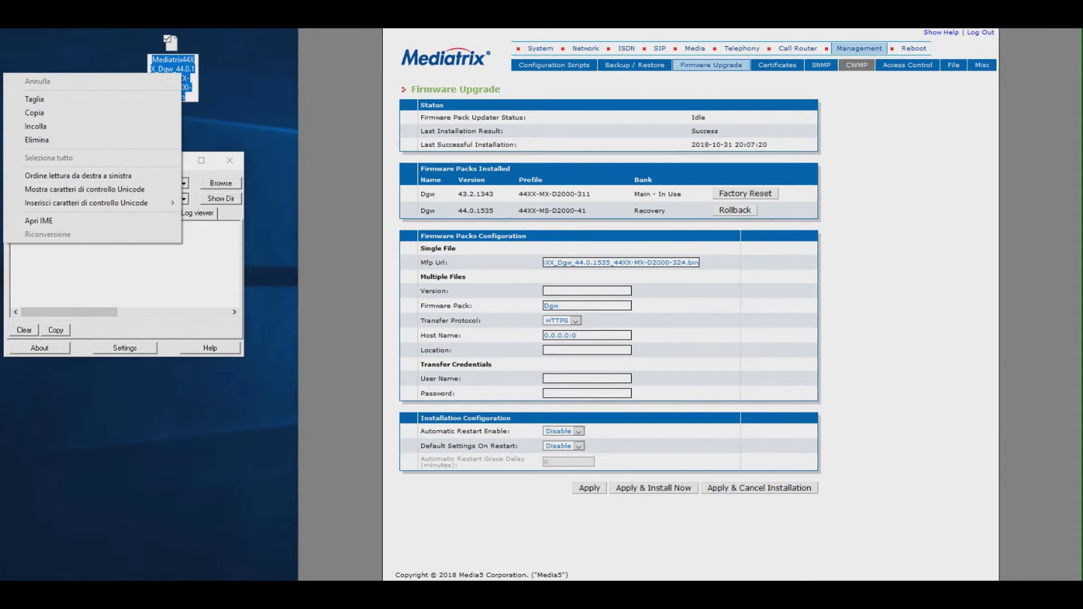
pyautogui.click(639, 262)
pyautogui.doubleClick(639, 262)
pyautogui.hotkey('shift', 'F10')
pyautogui.press('Down')
pyautogui.press('Down')
pyautogui.press('Down')
pyautogui.press('Down')
pyautogui.press('Down')
pyautogui.press('Up')
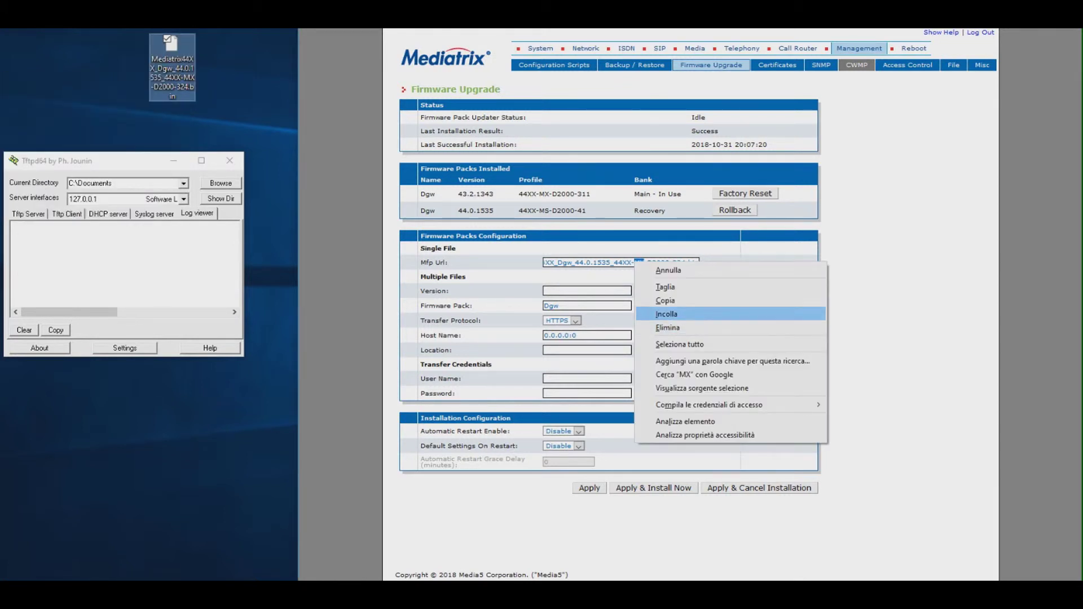
pyautogui.press('Escape')
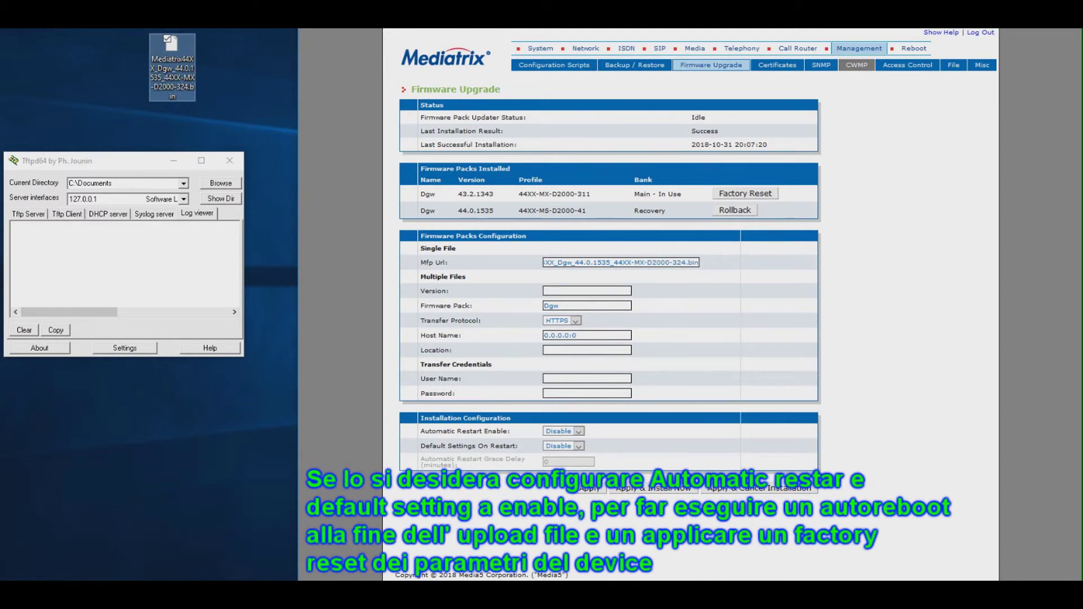
# Set both Automatic Restart Enable and Default Settings On Restart to Enable.
pyautogui.hotkey('alt', 'Down')
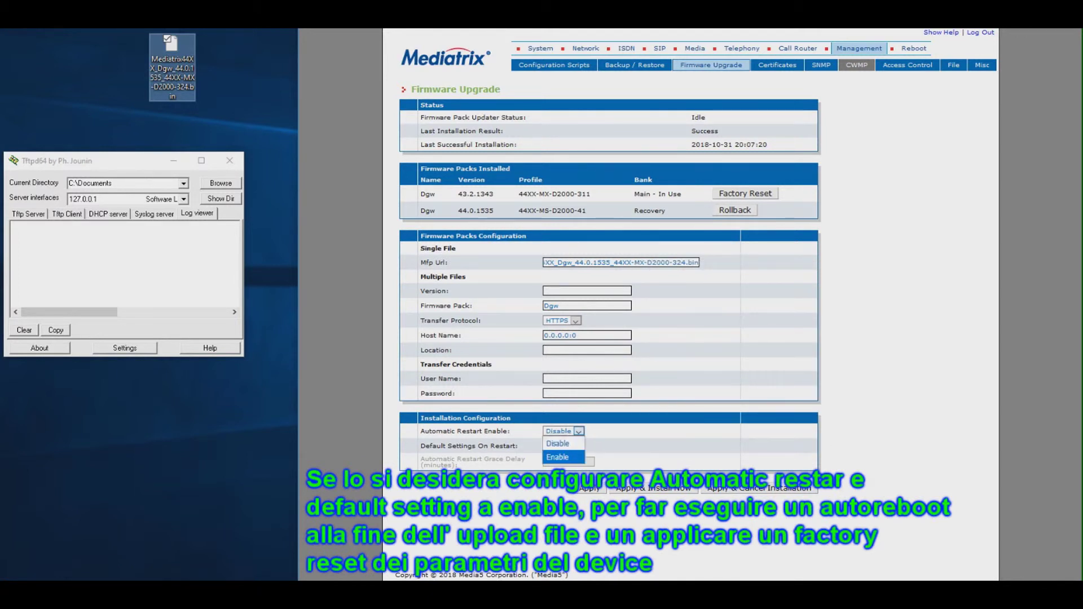
pyautogui.press('Return')
pyautogui.press('Tab')
pyautogui.hotkey('alt', 'Down')
pyautogui.press('Down')
pyautogui.press('Return')
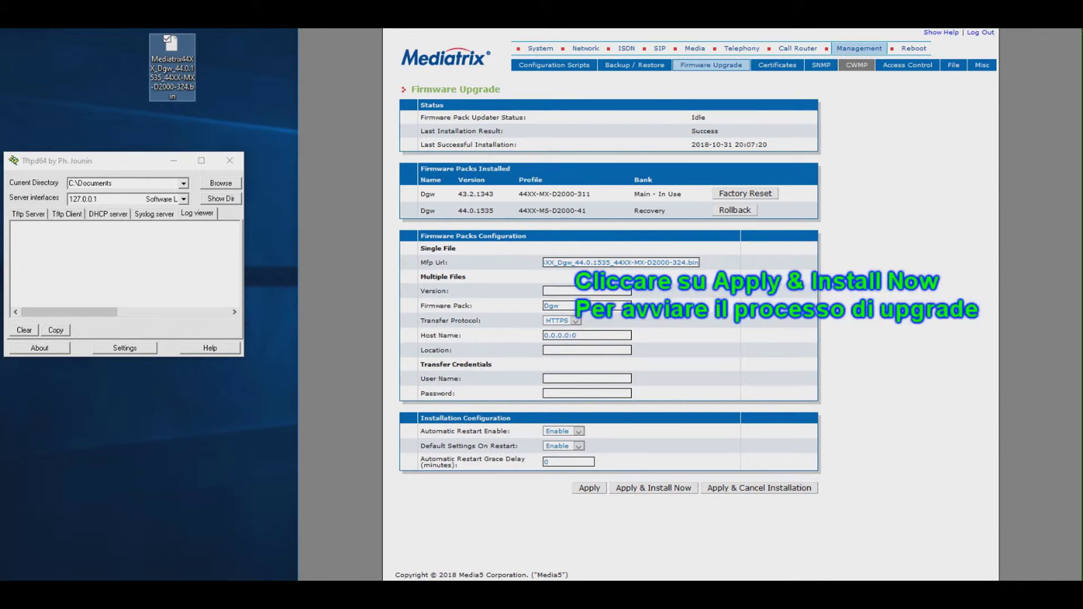
# Apply and install the firmware pack now, then highlight the automatic reboot message.
pyautogui.press('Return')
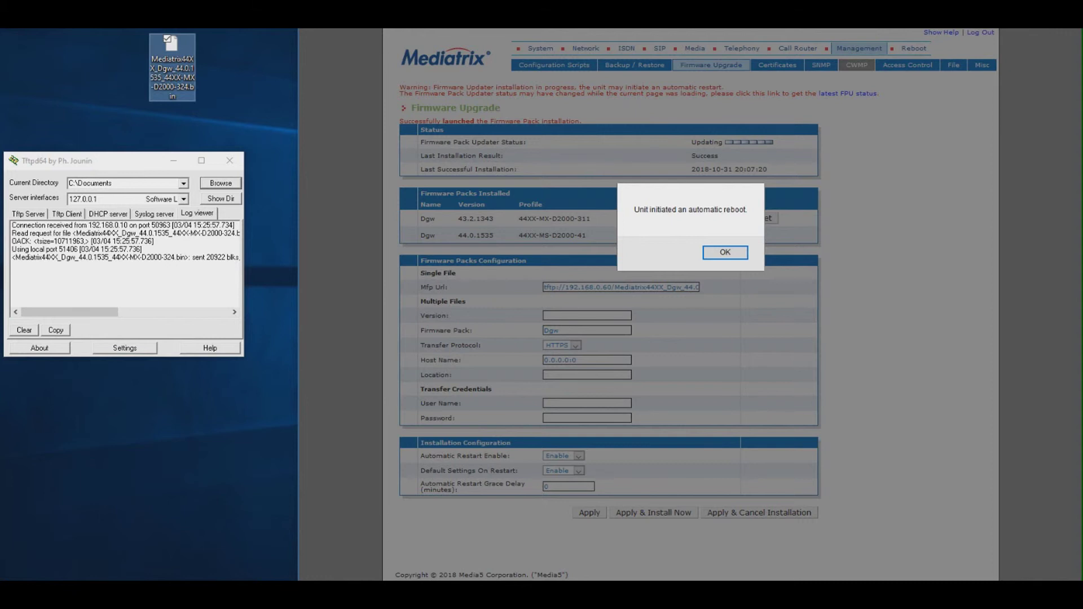
pyautogui.moveTo(633, 210); pyautogui.dragTo(748, 210)
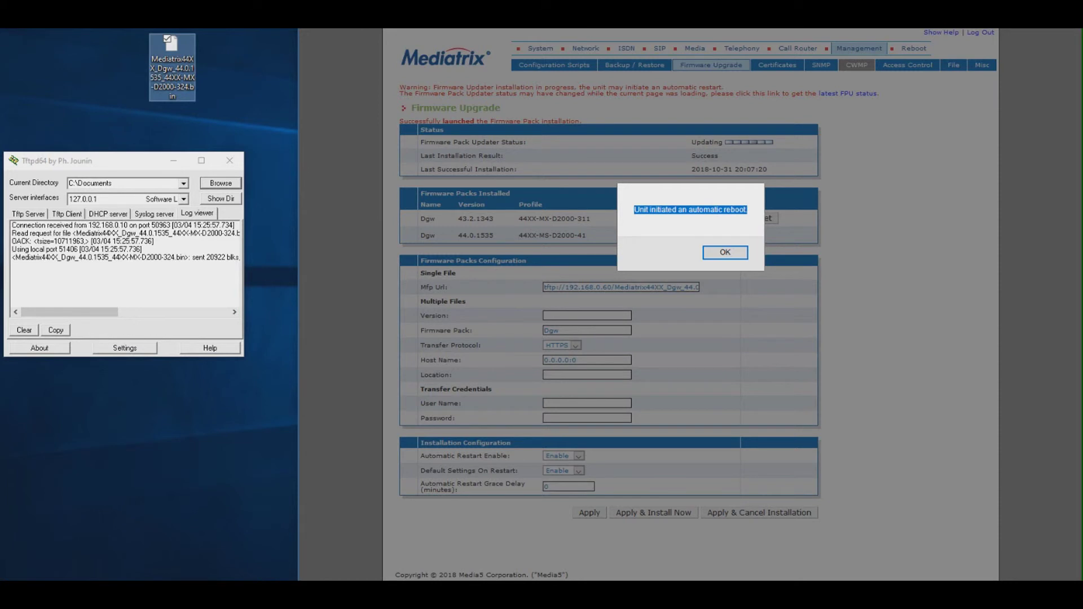
# Dismiss the reboot alert, sign in again as administrator, and confirm firmware Dgw 44.0.1535.
pyautogui.press('Return')
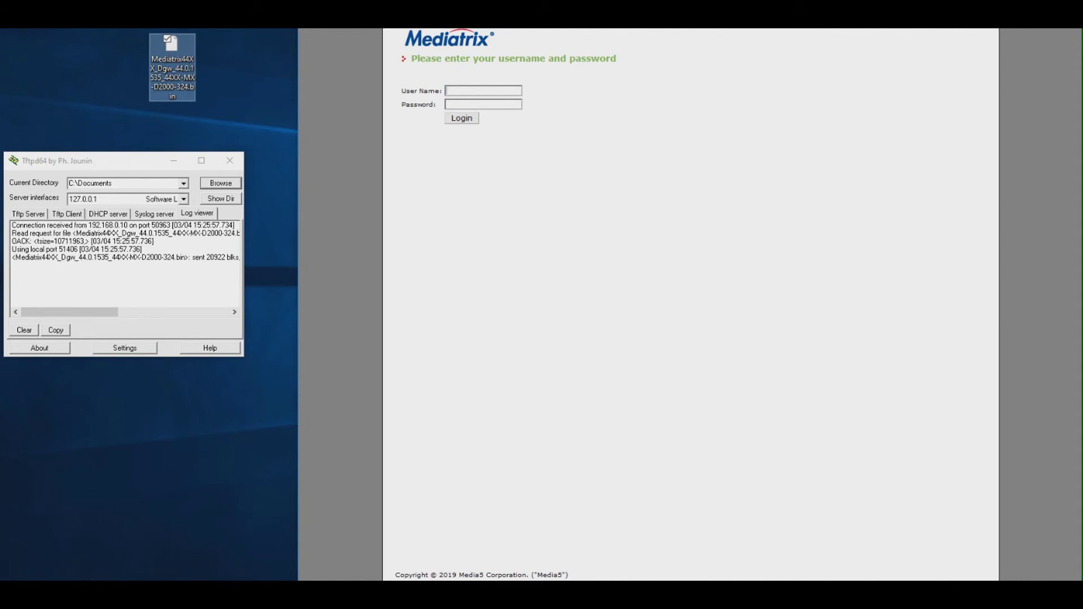
pyautogui.write('adminadministrator')
pyautogui.press('Return')
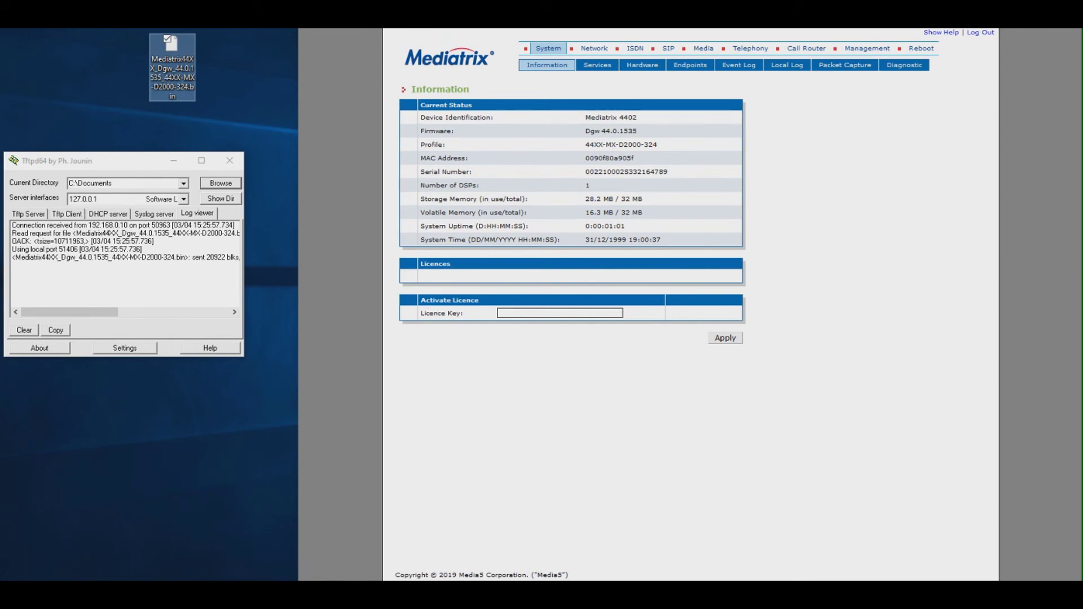
pyautogui.moveTo(638, 131); pyautogui.dragTo(584, 131)
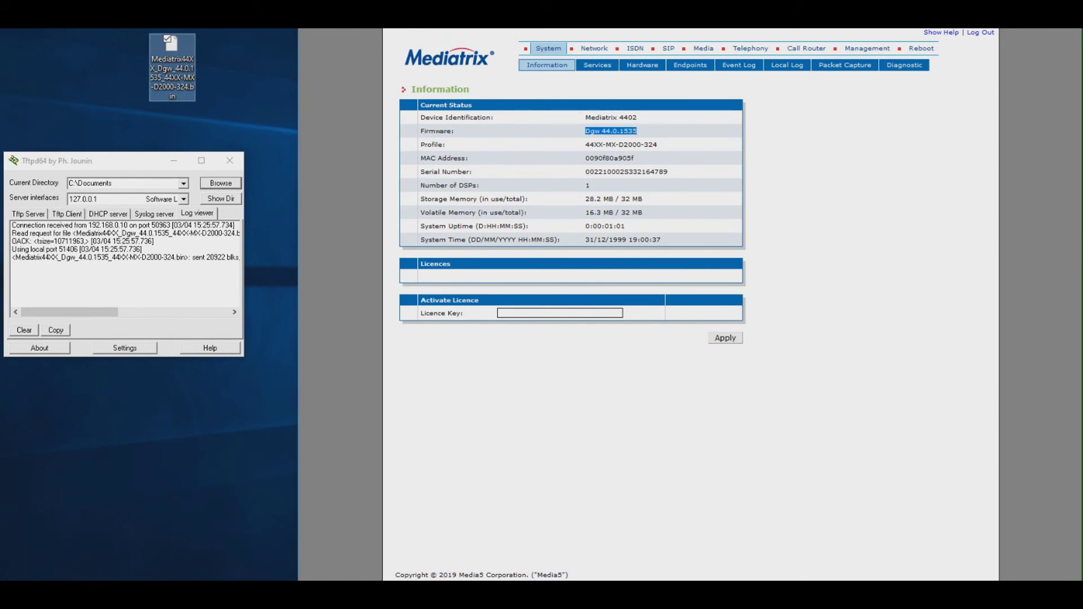